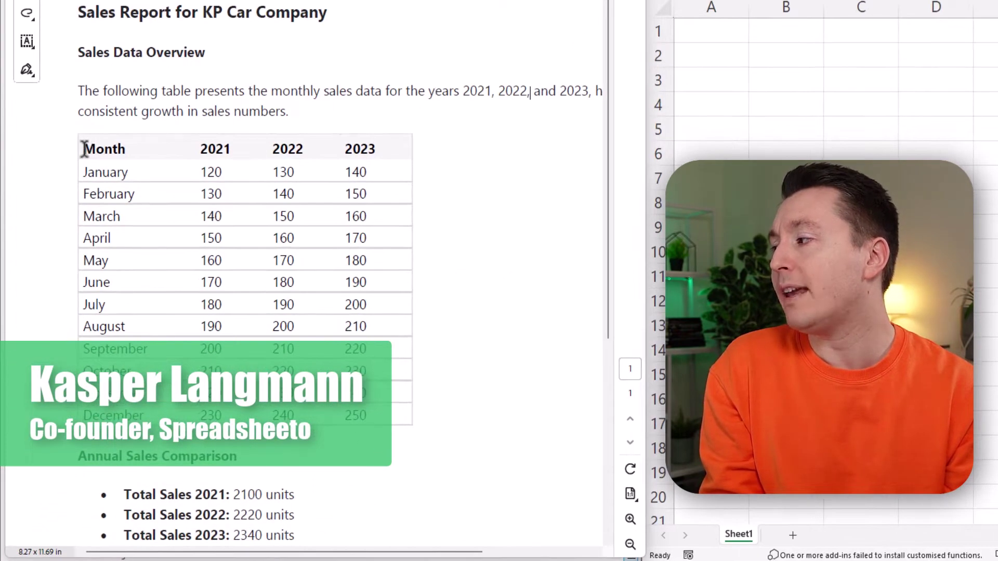
Copy the whole monthly sales table from the PDF in Acrobat
left_click_drag(85, 149, 369, 419)
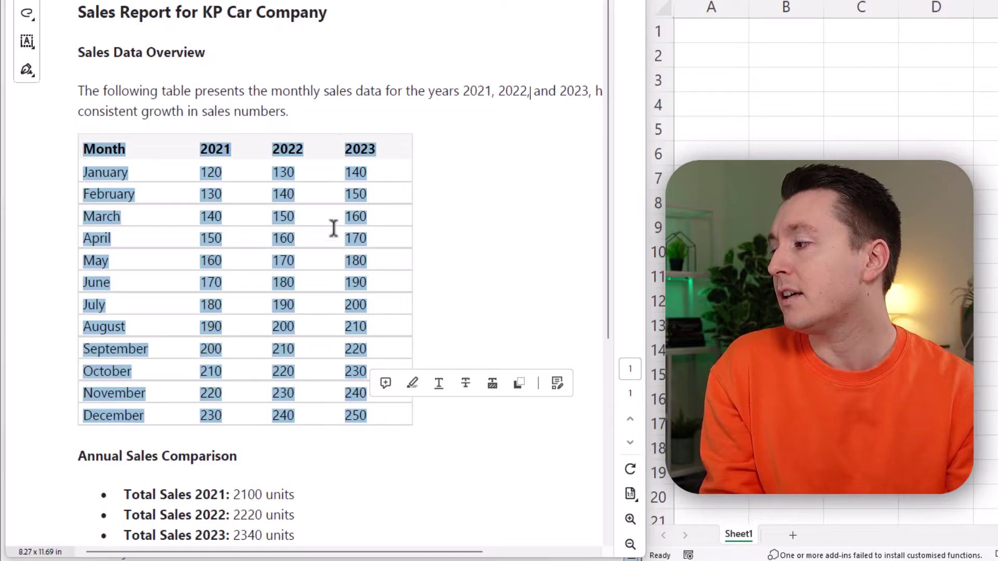
right_click(359, 177)
left_click(394, 196)
Paste the table into cell A1 of Book1, where it stacks into column A, then clear it
left_click(708, 28)
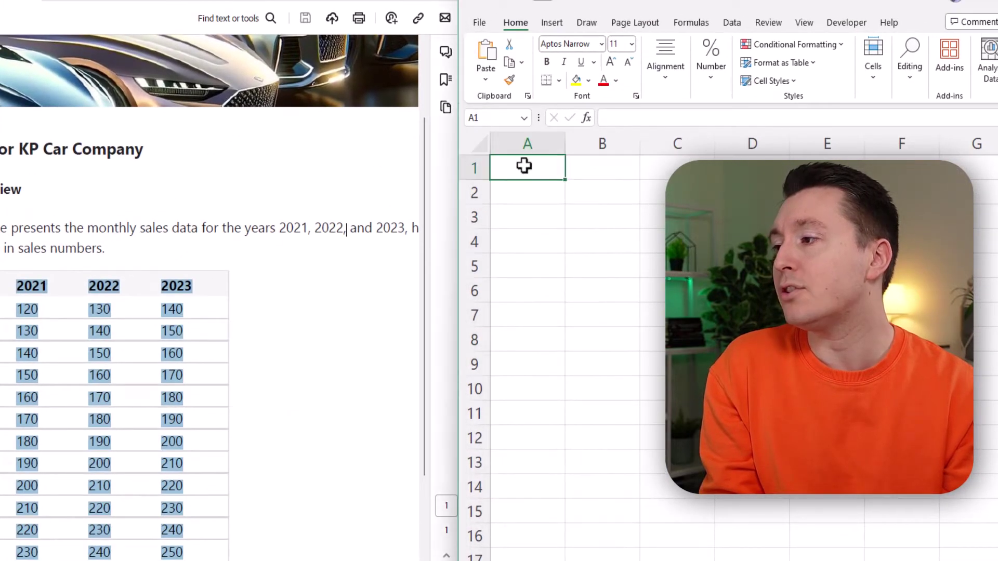
right_click(522, 169)
left_click(550, 263)
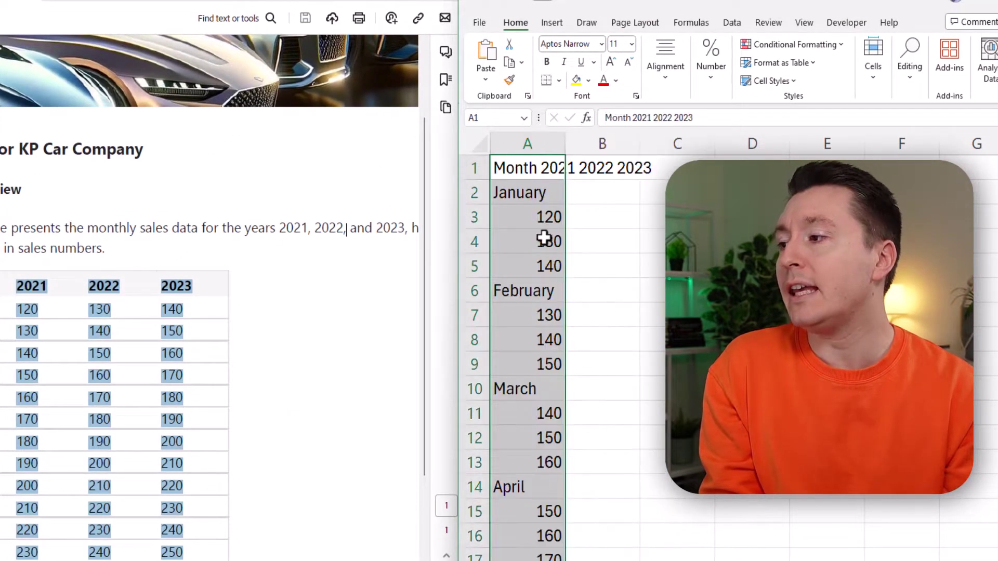
left_click(538, 216)
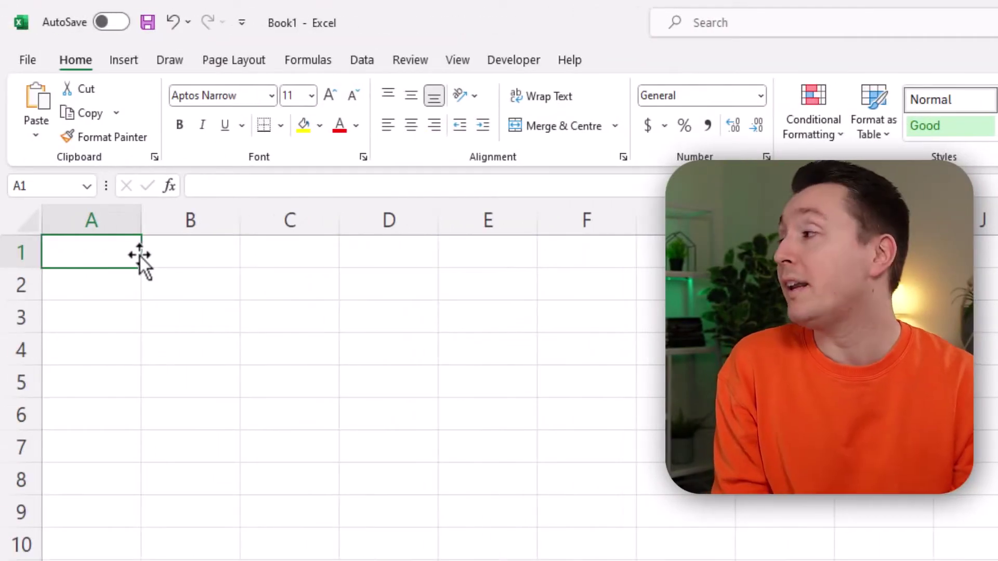
Import Sales Report for KP Car Company 2023.pdf through Get Data > From File > From PDF
left_click(364, 61)
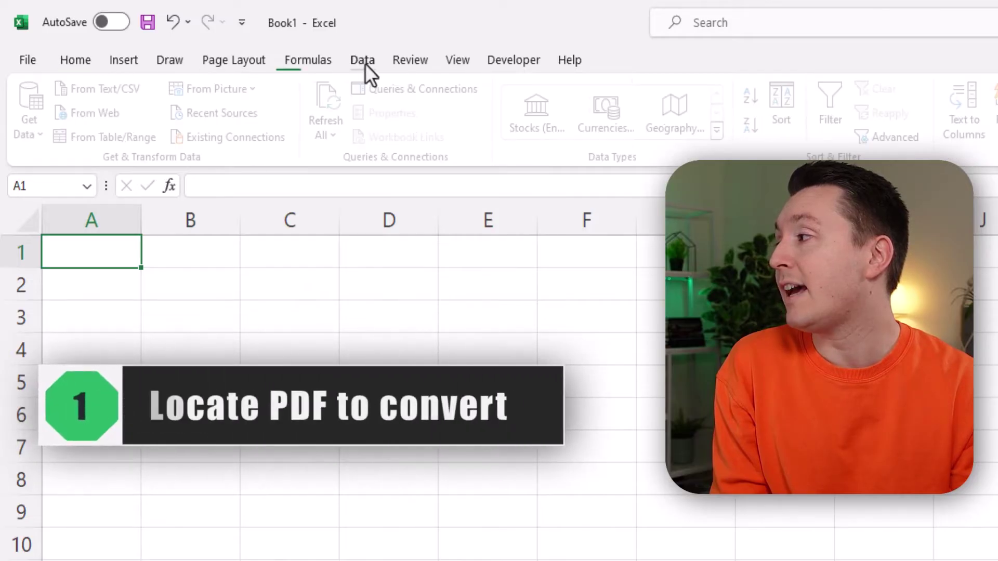
left_click(37, 132)
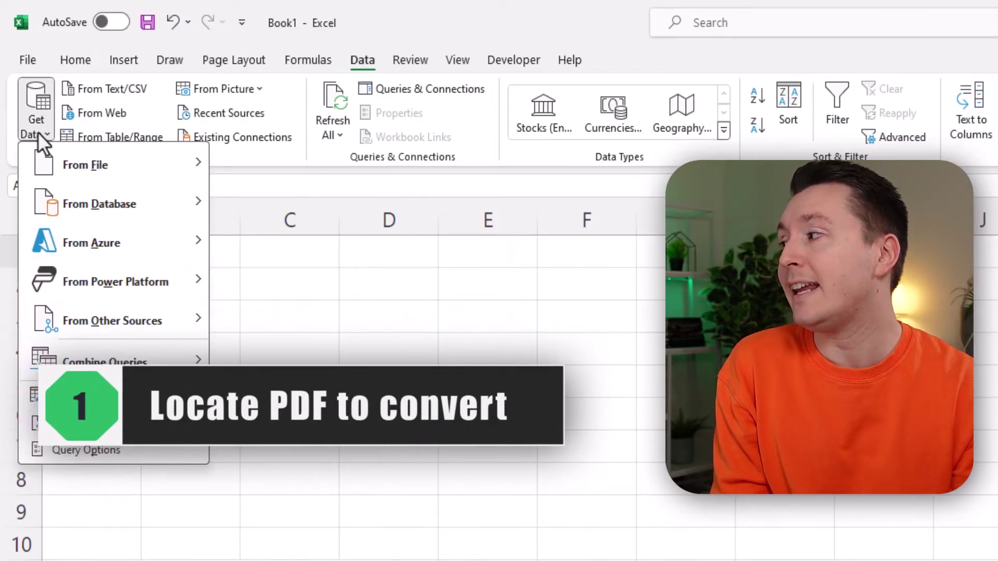
mouse_move(84, 158)
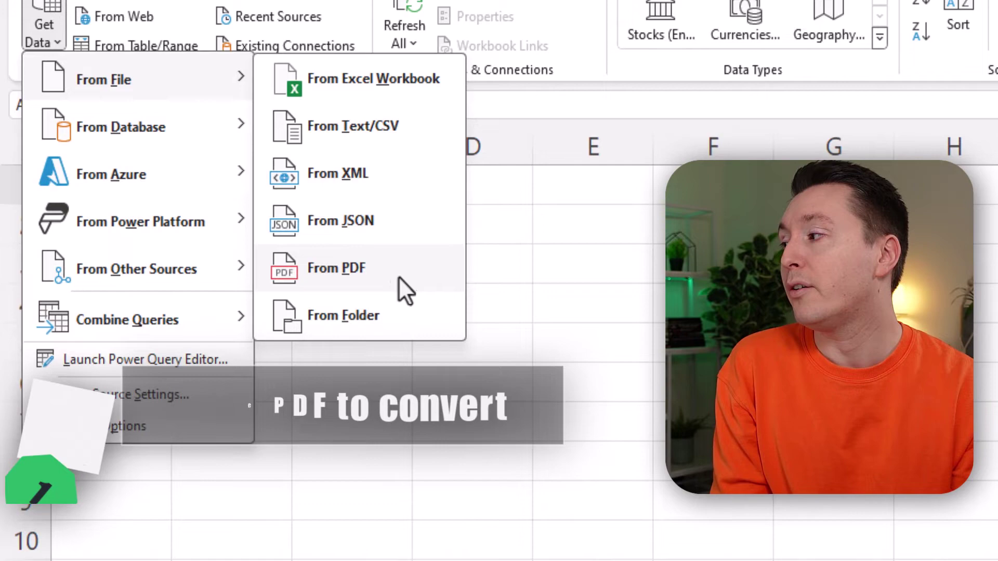
left_click(323, 280)
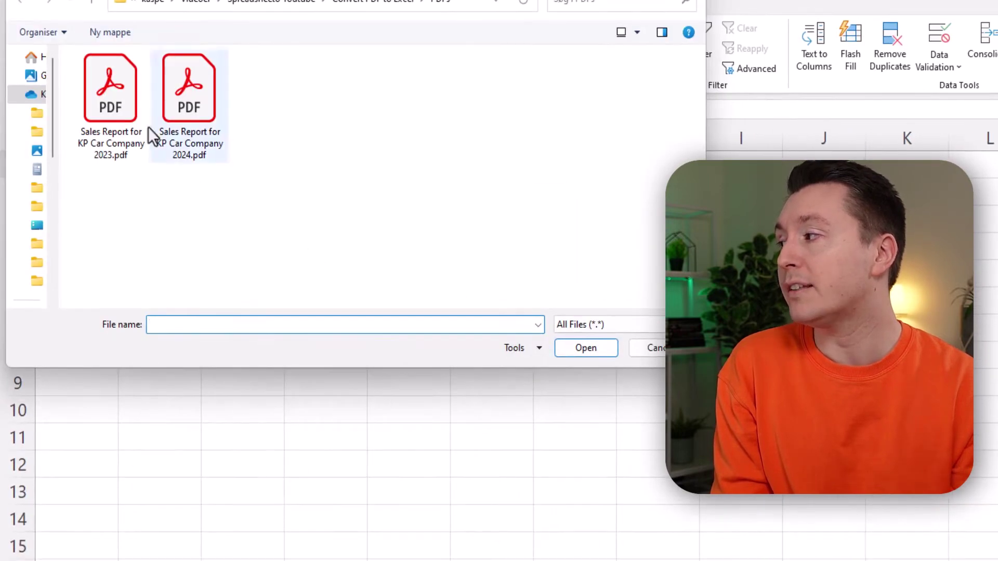
left_click(126, 100)
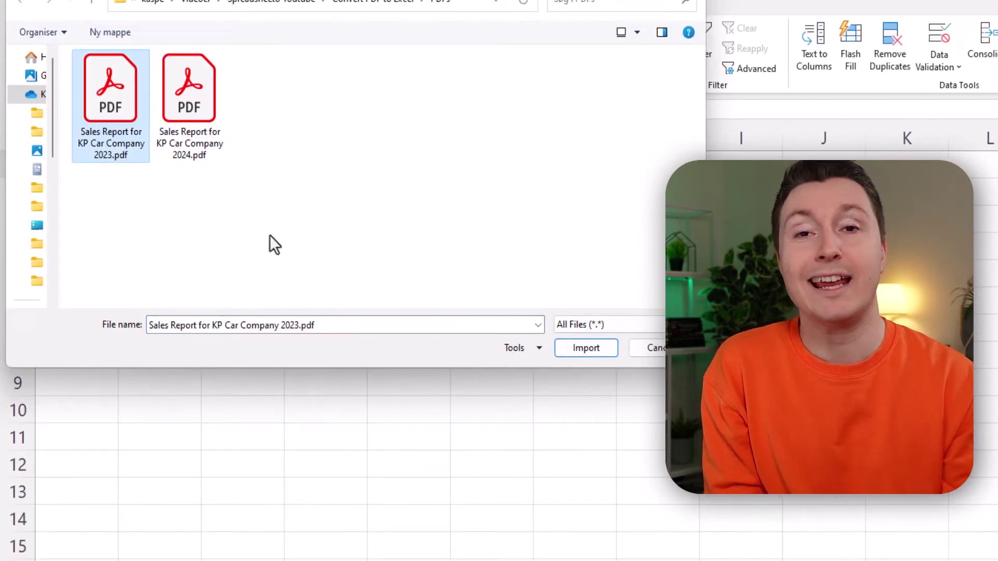
left_click(585, 349)
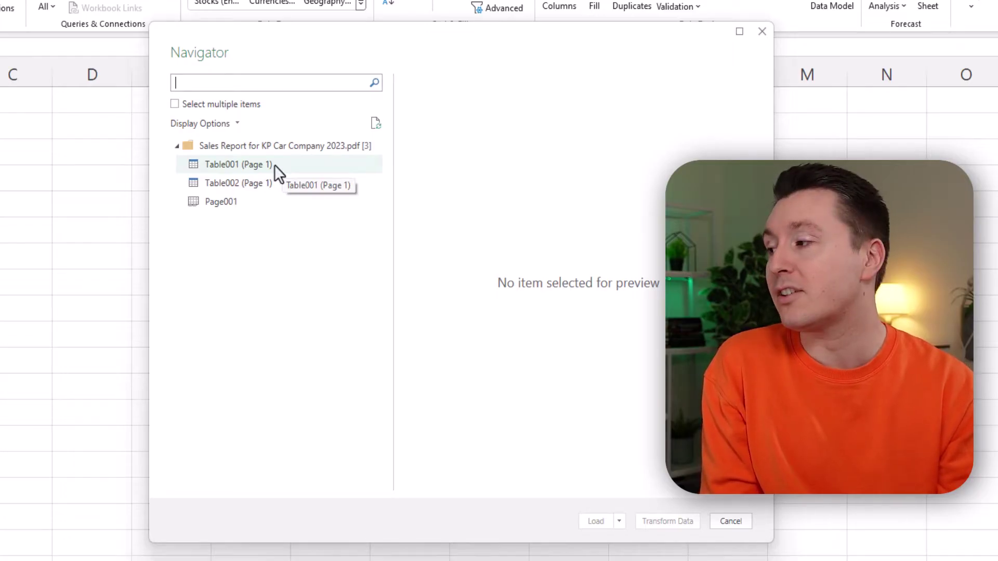
Preview Table001, Table002 and Page001 in turn in the Navigator
left_click(245, 163)
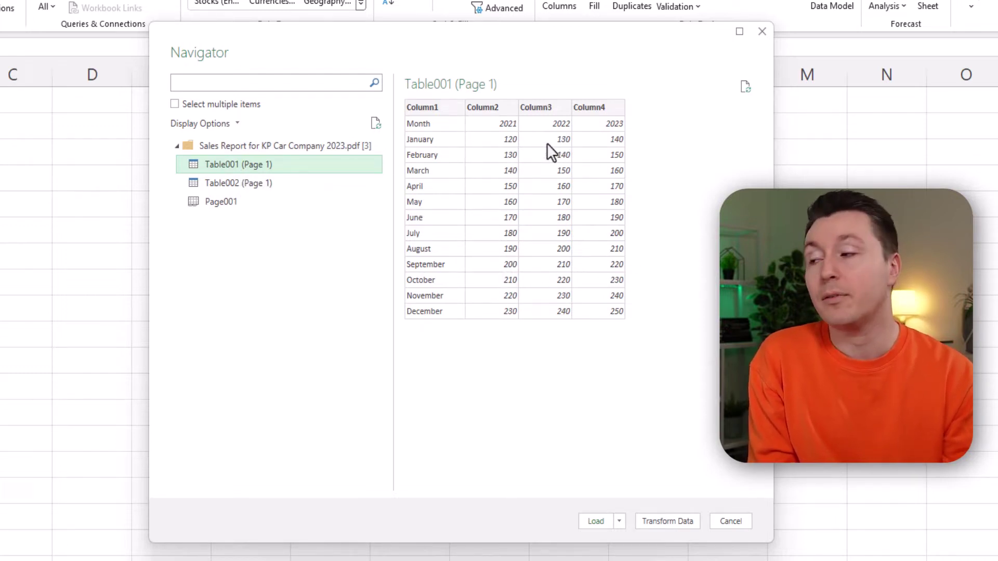
left_click(232, 185)
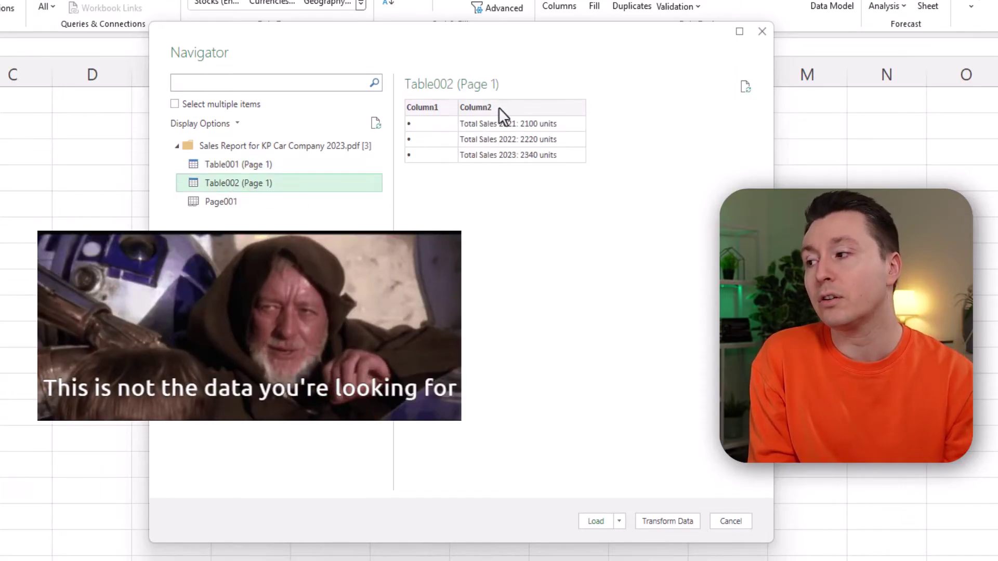
left_click(220, 203)
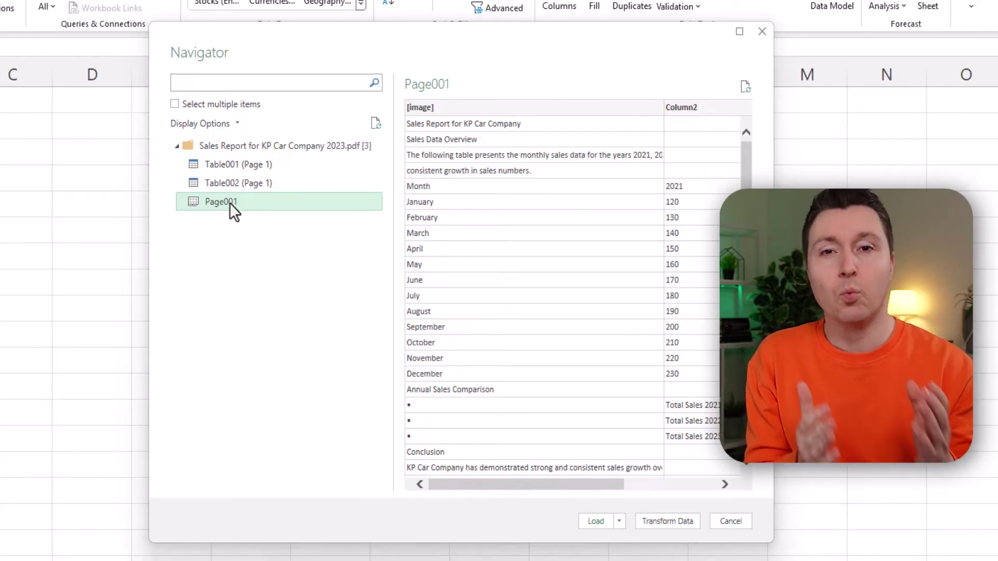
Select Table001 (Page 1), holding the 2021–2023 monthly sales, in the Navigator
left_click(250, 164)
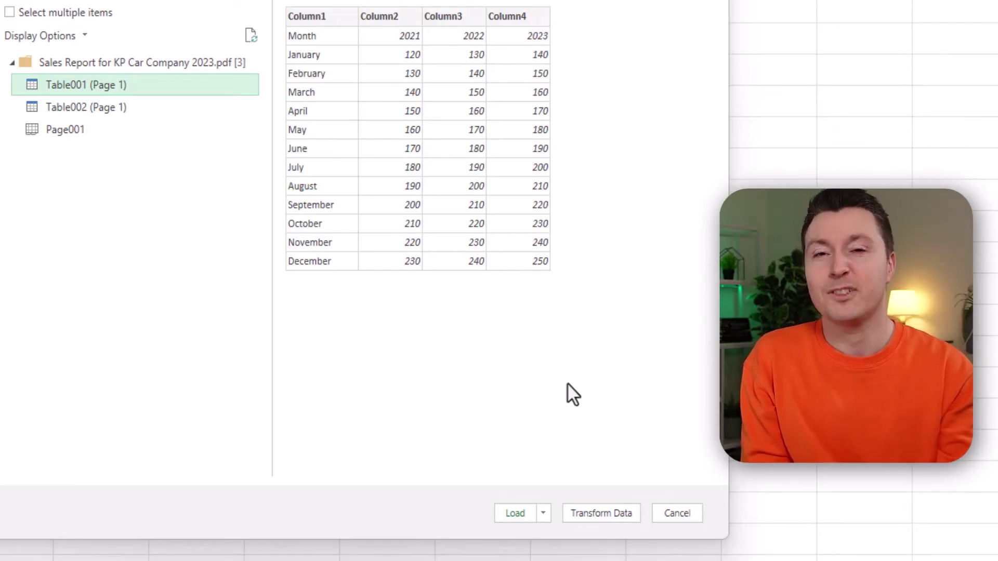
Send Table001 to Power Query Editor with Transform Data instead of loading it directly
left_click(599, 517)
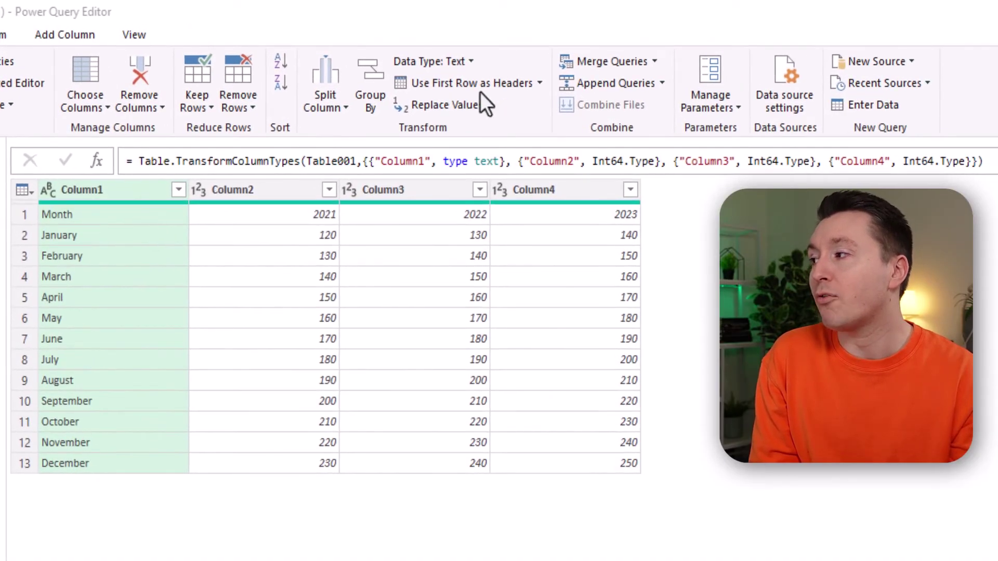
Promote the first row so the columns are headed Month, 2021, 2022 and 2023
left_click(515, 85)
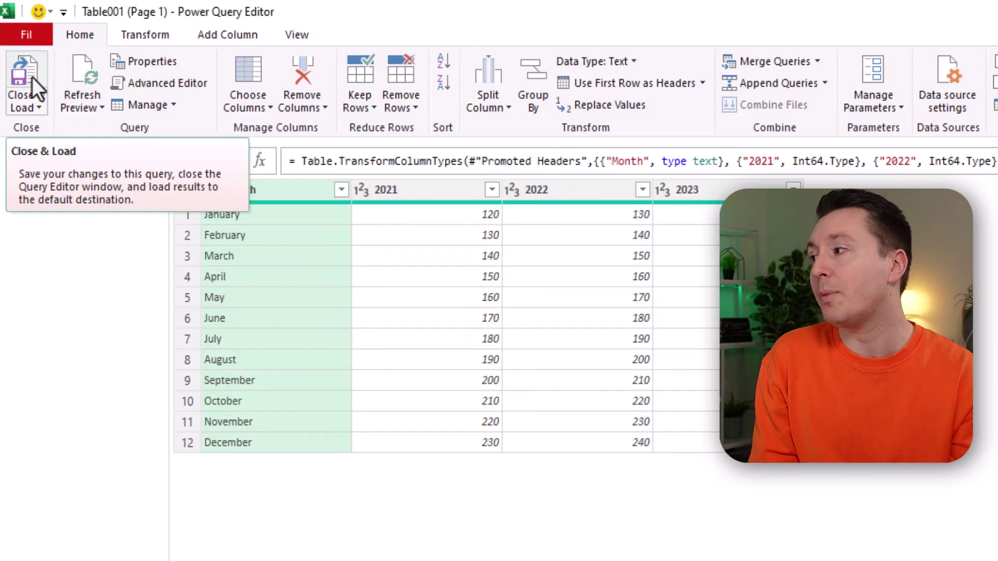
Load the shaped sales table into Book1 and set its table style to None
left_click(33, 77)
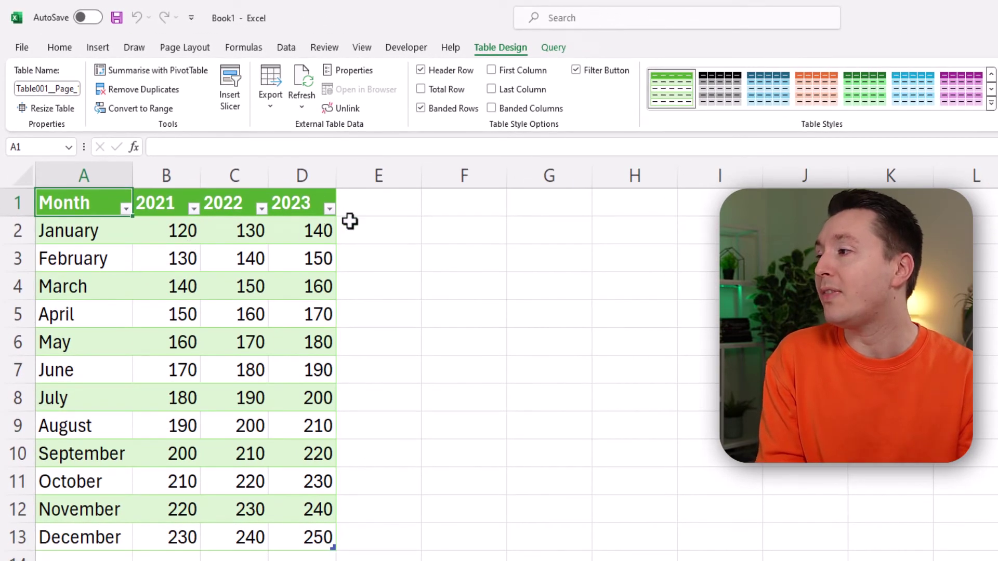
left_click(991, 75)
left_click(684, 86)
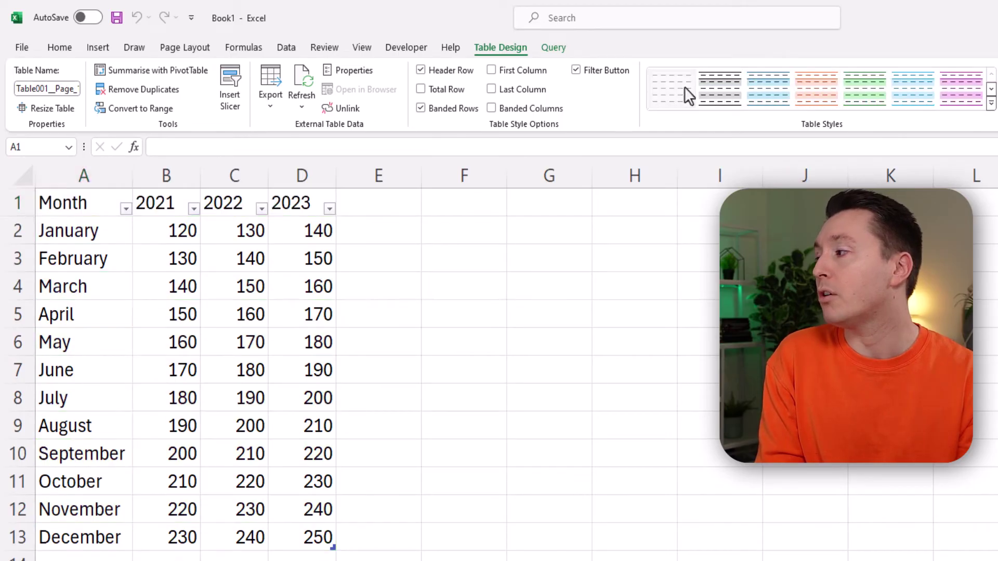
Give the header cells A1:D1 a yellow fill and All Borders
left_click_drag(107, 210, 285, 196)
left_click(65, 48)
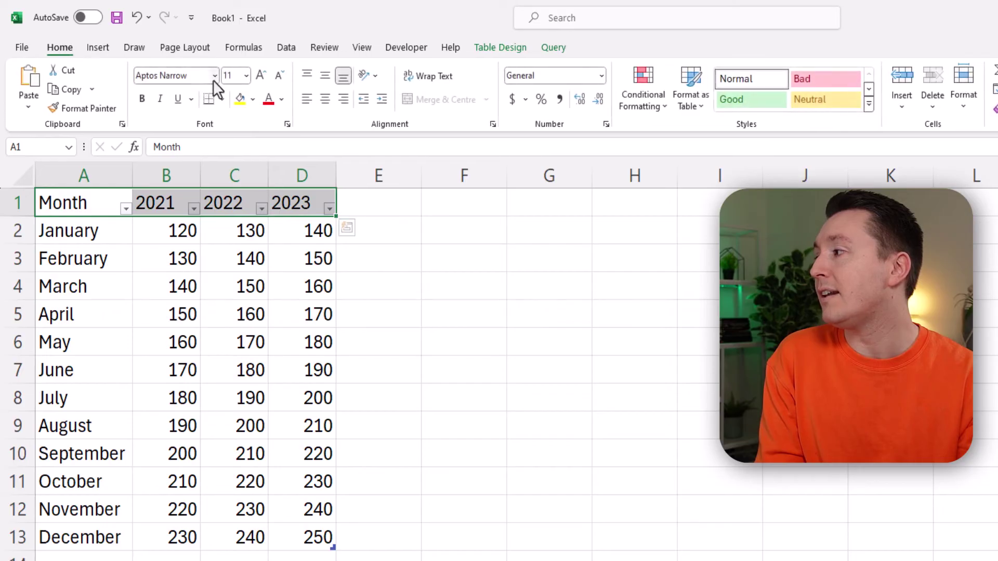
left_click(240, 100)
left_click(222, 99)
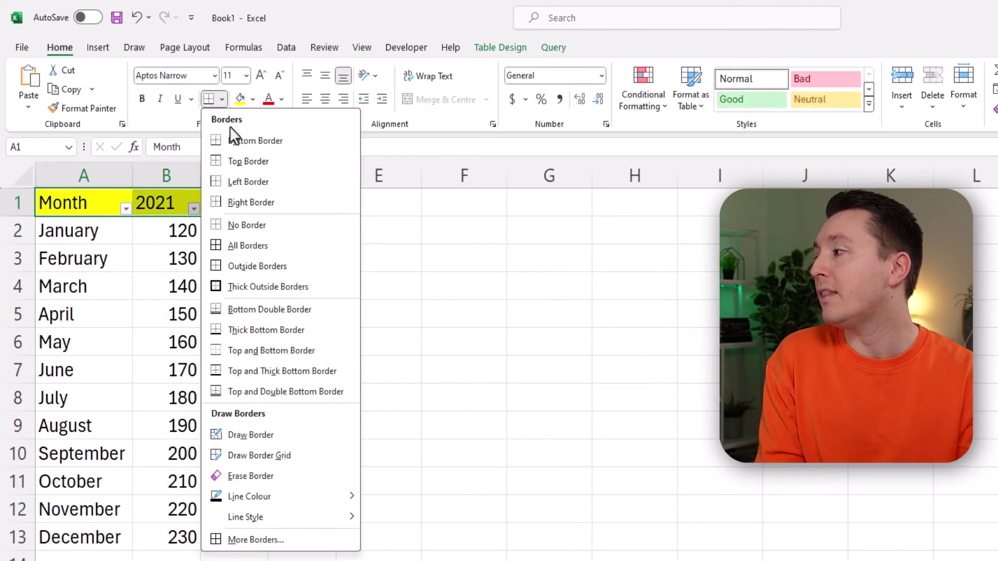
left_click(262, 244)
left_click(237, 306)
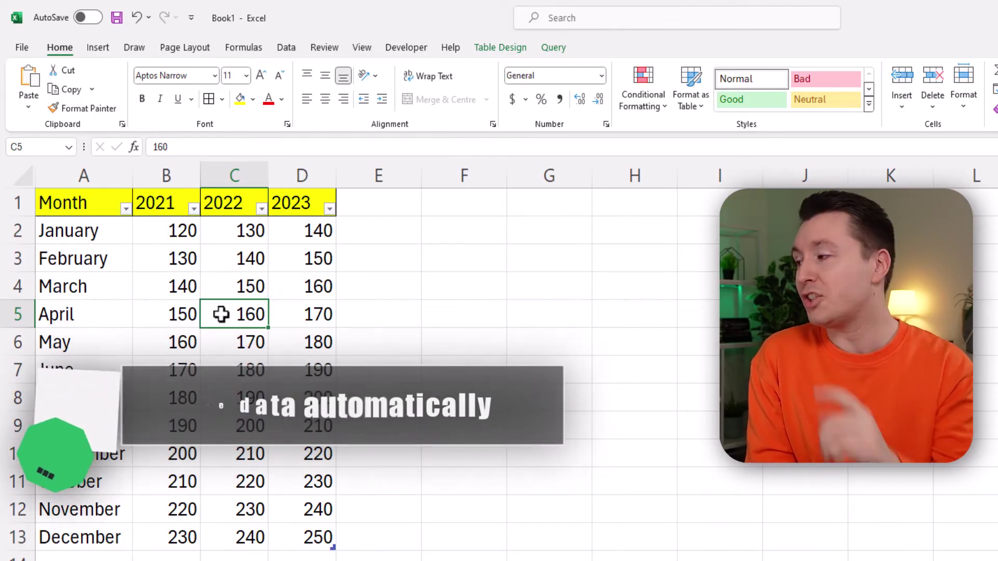
right_click(221, 314)
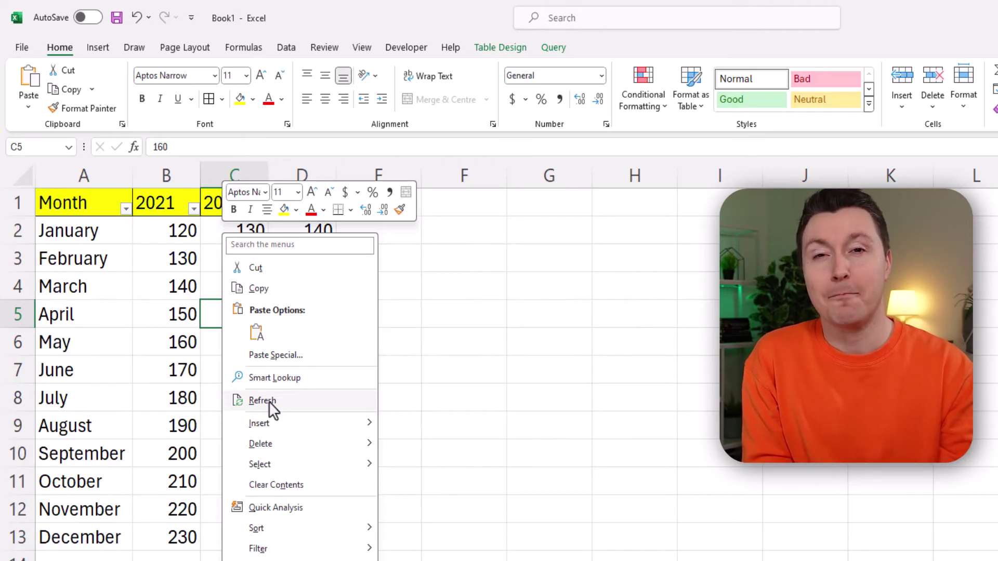
left_click(217, 312)
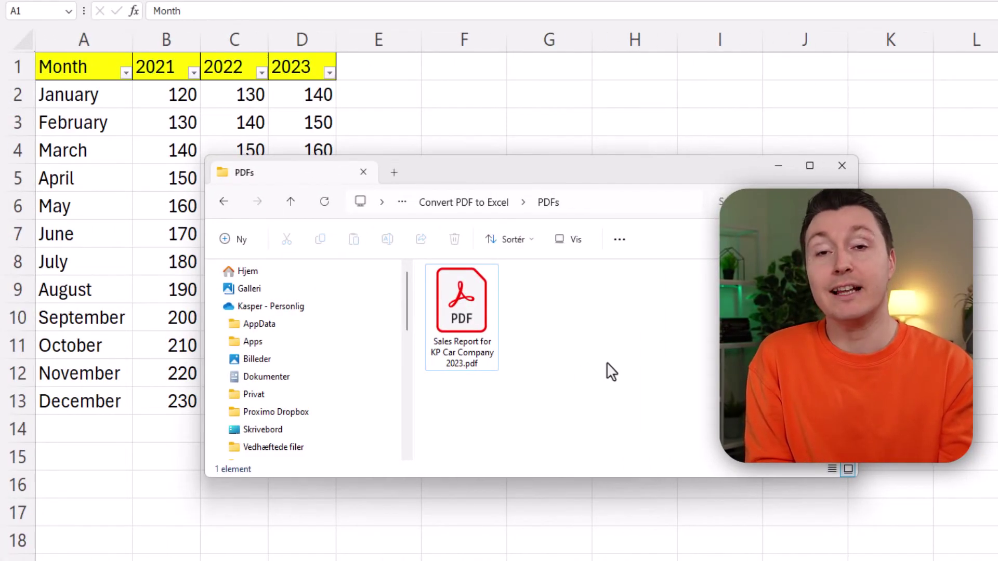
Replace Sales Report for KP Car Company 2023.pdf in PDFs with the newer file, then open it to check
left_click(476, 298)
left_click(536, 339)
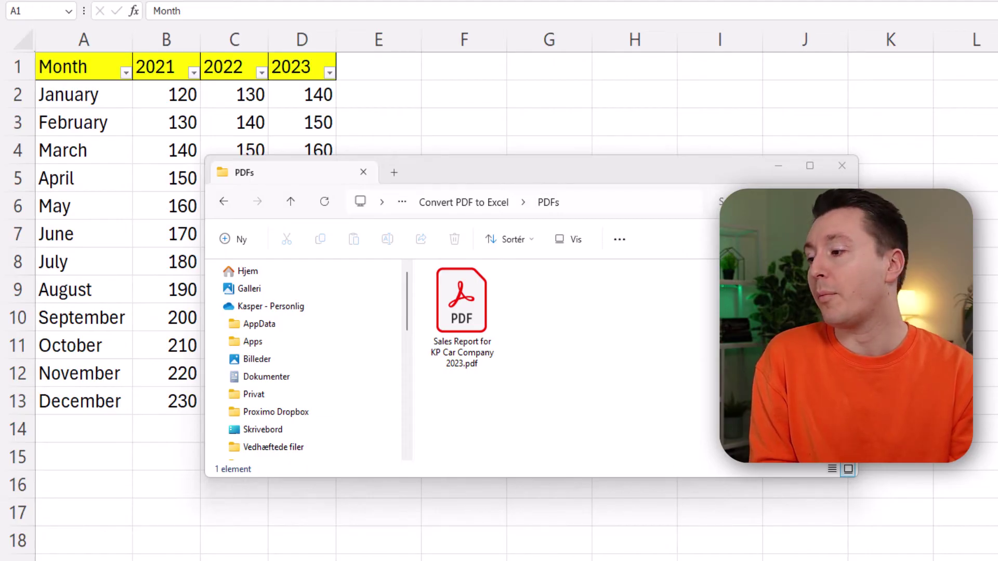
left_click_drag(727, 312, 557, 306)
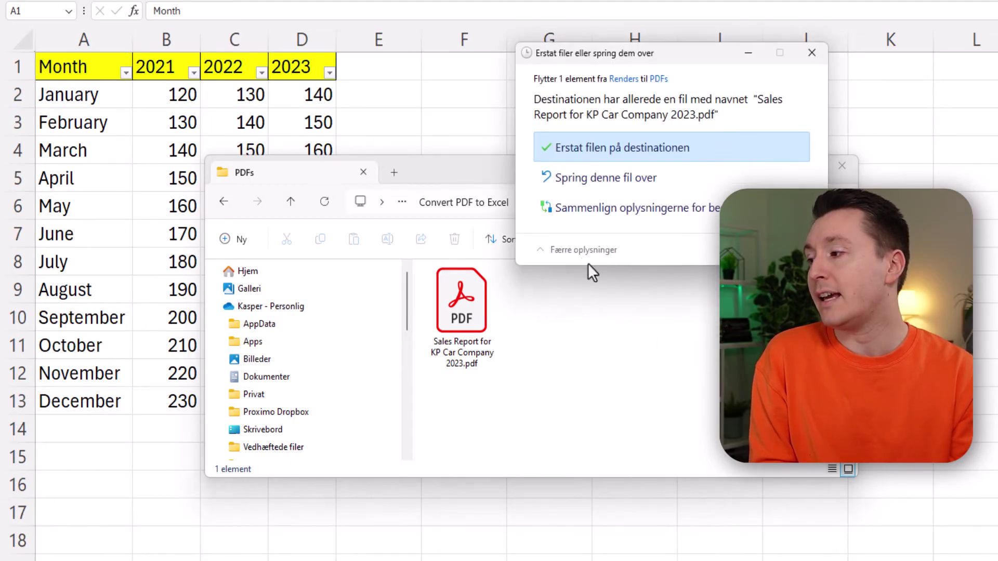
left_click(643, 151)
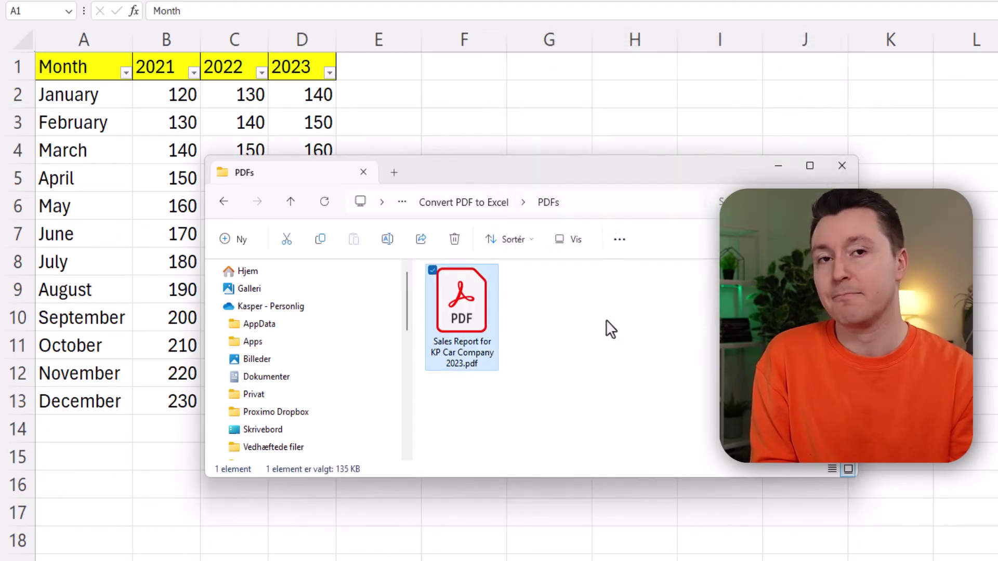
left_click(606, 320)
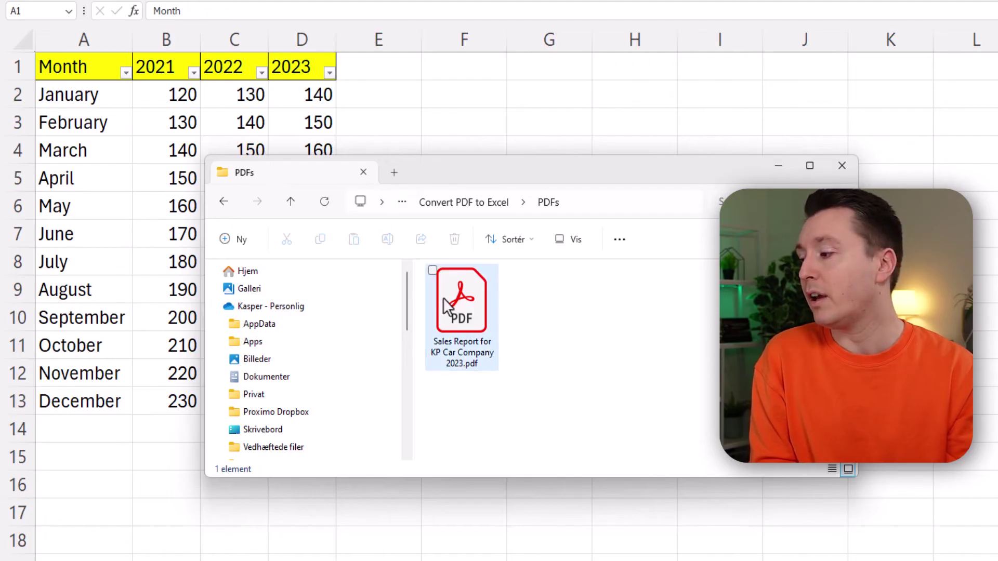
double_click(462, 305)
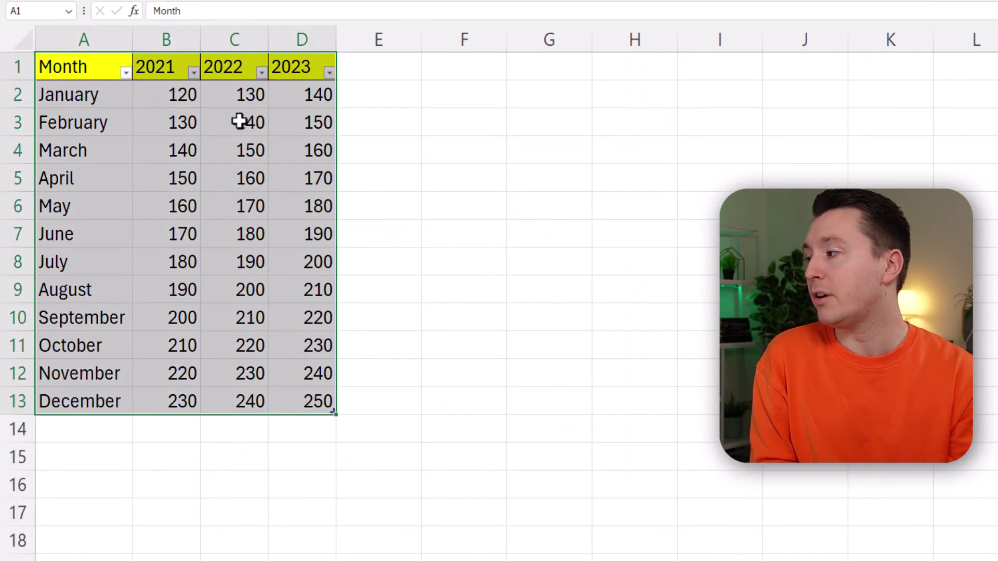
Refresh the table to pull in the 2024 column and compare its values with 2023
right_click(238, 121)
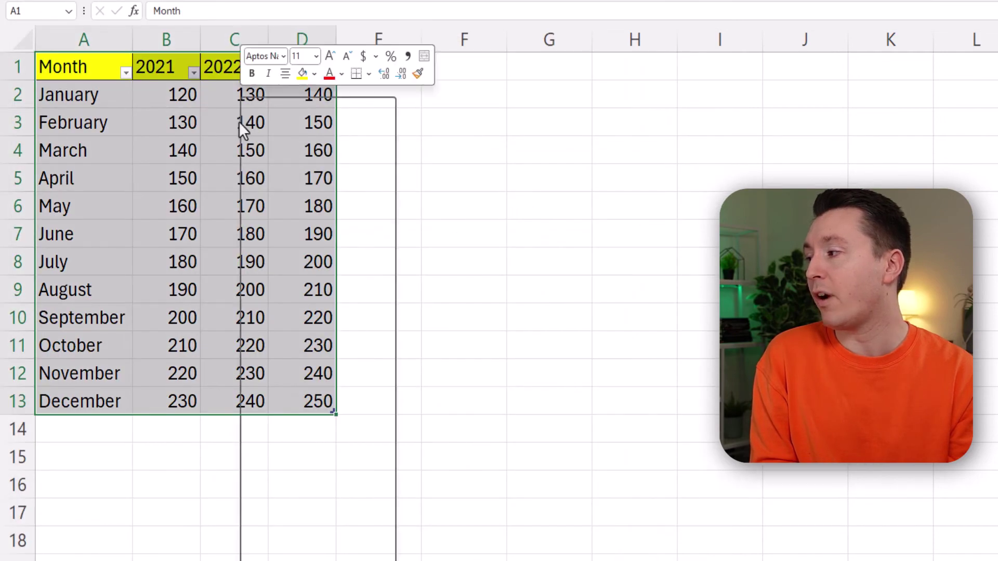
left_click(282, 262)
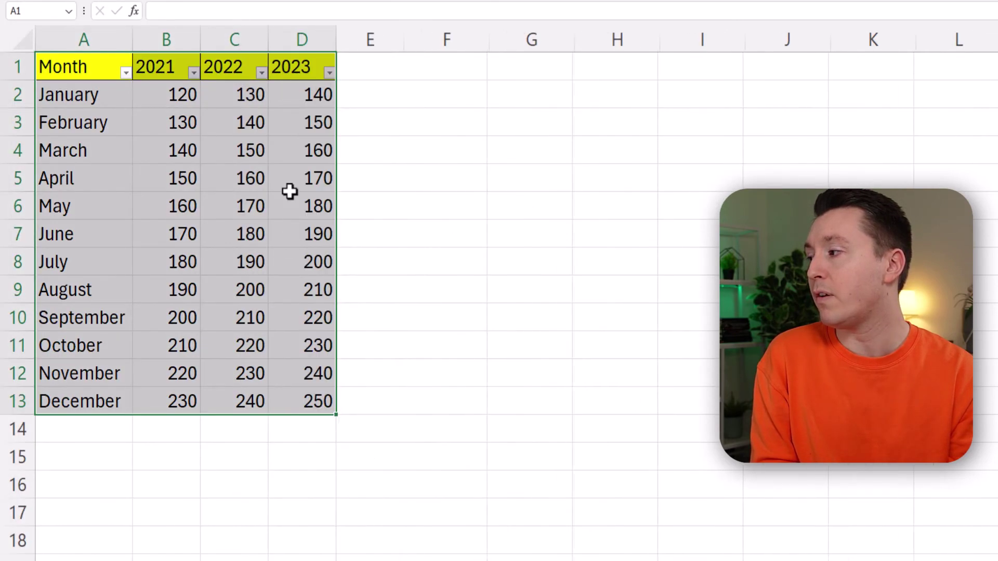
left_click(359, 146)
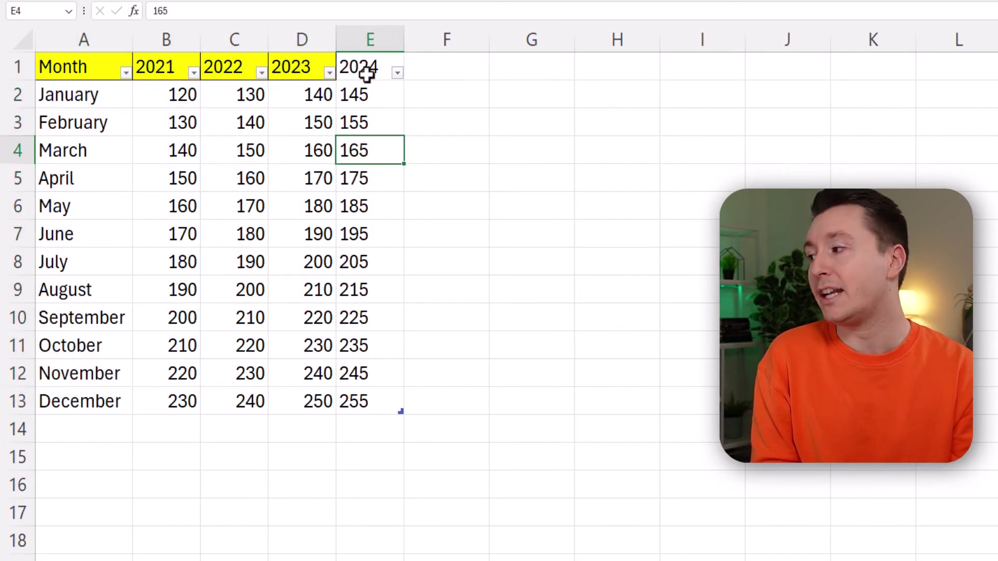
left_click(317, 99)
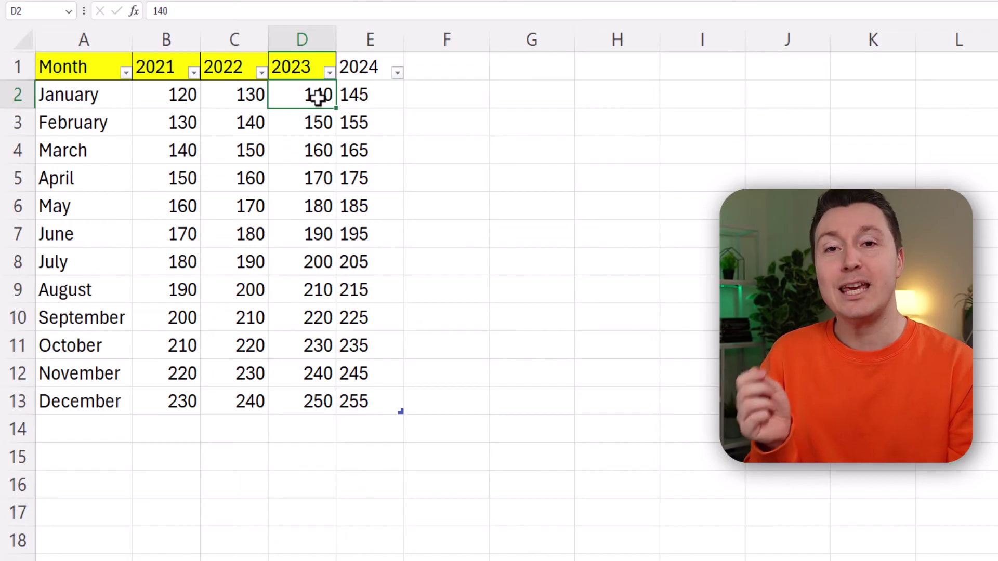
Select the yellow header cells A1:D1 and the new 2024 header cell E1
left_click_drag(85, 67, 285, 72)
left_click(345, 67)
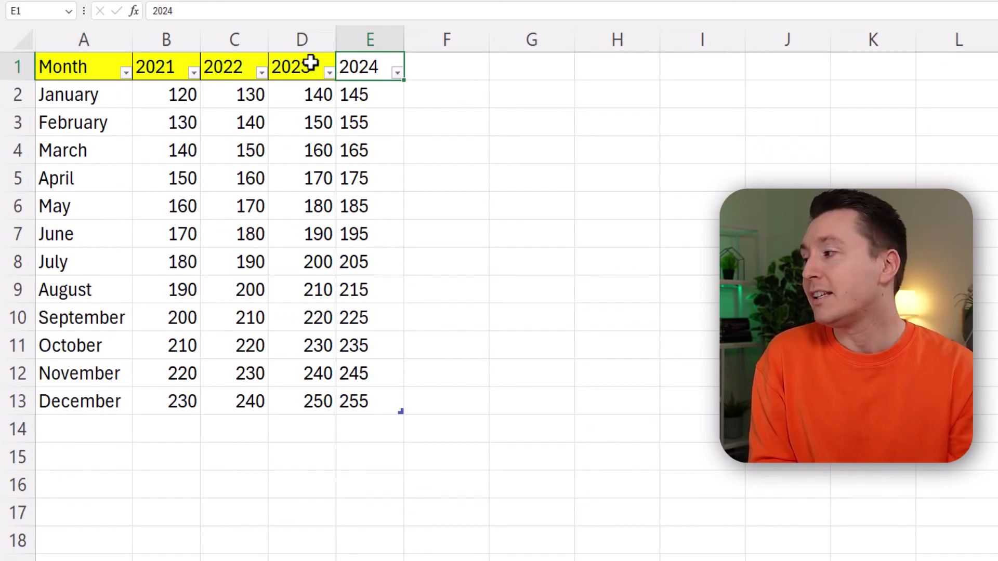
left_click_drag(311, 62, 109, 73)
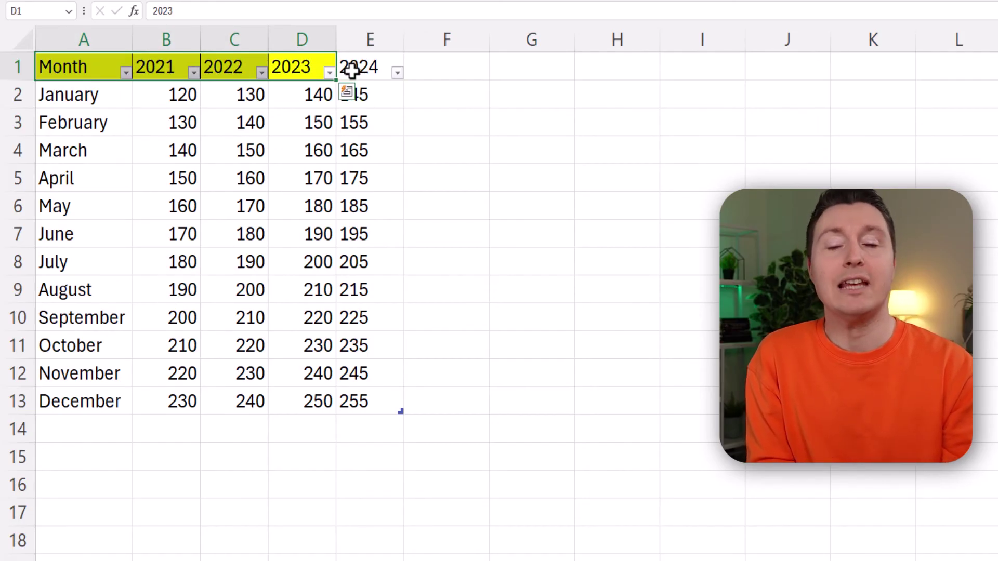